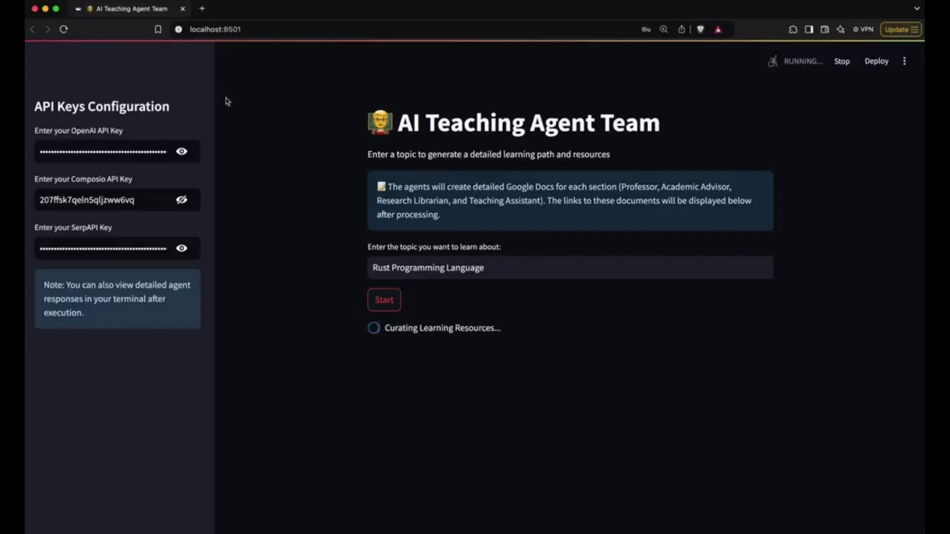
# - Collapse the sidebar to hide the API Keys Configuration panel during the Rust run
pyautogui.click(190, 62)
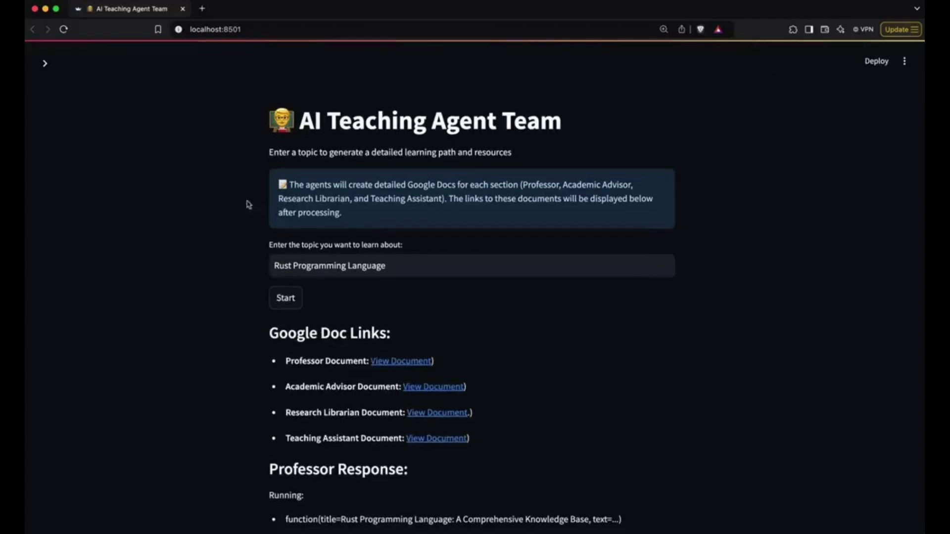
pyautogui.scroll(-5, 247, 242)
pyautogui.scroll(-1, 426, 278)
pyautogui.scroll(-2, 409, 275)
pyautogui.scroll(-2, 408, 276)
pyautogui.scroll(-1, 406, 276)
pyautogui.scroll(-2, 405, 275)
pyautogui.scroll(-4, 405, 273)
pyautogui.scroll(-3, 405, 274)
pyautogui.scroll(-2, 405, 274)
pyautogui.scroll(-5, 406, 275)
pyautogui.scroll(-4, 406, 276)
pyautogui.scroll(-3, 406, 277)
pyautogui.scroll(-2, 406, 276)
pyautogui.scroll(-6, 405, 276)
pyautogui.scroll(-6, 406, 276)
pyautogui.scroll(-2, 406, 276)
pyautogui.scroll(-3, 406, 277)
pyautogui.scroll(-5, 407, 276)
pyautogui.scroll(-5, 406, 276)
pyautogui.scroll(-5, 406, 276)
pyautogui.scroll(-4, 406, 277)
pyautogui.scroll(-5, 406, 276)
pyautogui.scroll(-3, 406, 276)
pyautogui.scroll(-5, 406, 276)
pyautogui.scroll(-5, 406, 277)
pyautogui.scroll(-5, 406, 276)
pyautogui.scroll(-6, 407, 276)
pyautogui.scroll(-2, 406, 276)
pyautogui.scroll(-3, 406, 276)
pyautogui.scroll(-5, 406, 276)
pyautogui.scroll(-6, 406, 277)
pyautogui.scroll(-6, 406, 276)
pyautogui.scroll(-5, 406, 276)
pyautogui.scroll(-6, 406, 276)
pyautogui.scroll(-5, 405, 277)
pyautogui.scroll(5, 406, 276)
pyautogui.scroll(6, 407, 274)
pyautogui.scroll(5, 409, 270)
pyautogui.scroll(10, 411, 266)
pyautogui.scroll(10, 411, 268)
pyautogui.scroll(3, 413, 277)
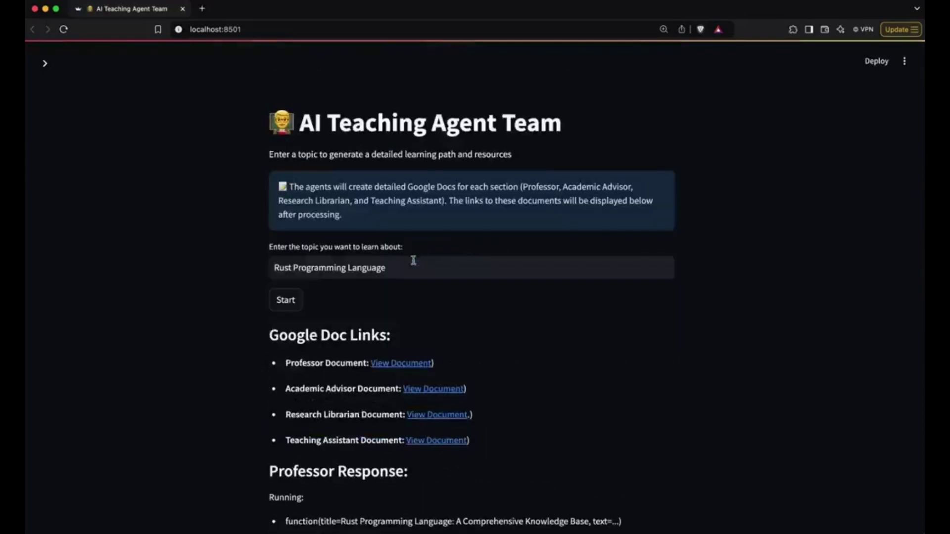
# - Open the Professor's knowledge base doc, return to the app, then open the Advisor's roadmap
pyautogui.click(404, 364)
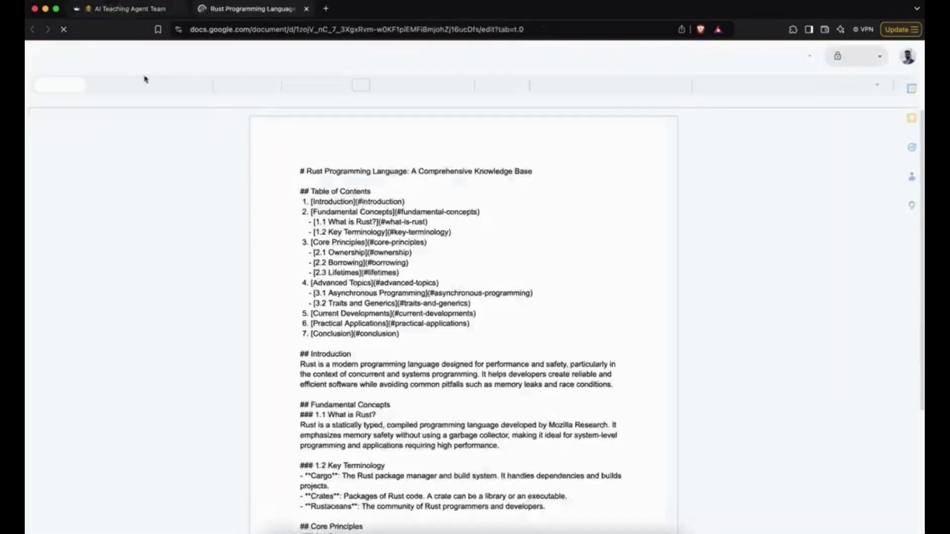
pyautogui.scroll(-15, 343, 271)
pyautogui.scroll(-3, 341, 272)
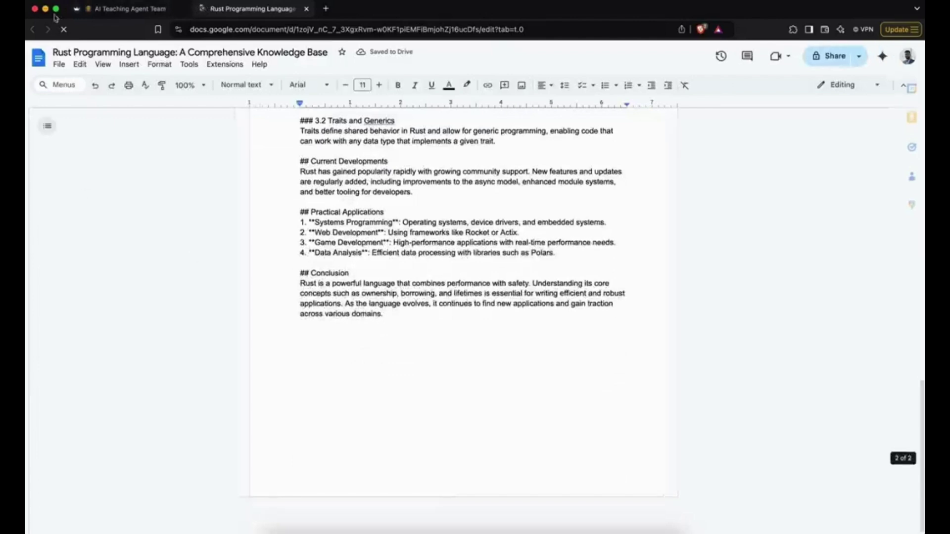
pyautogui.click(103, 9)
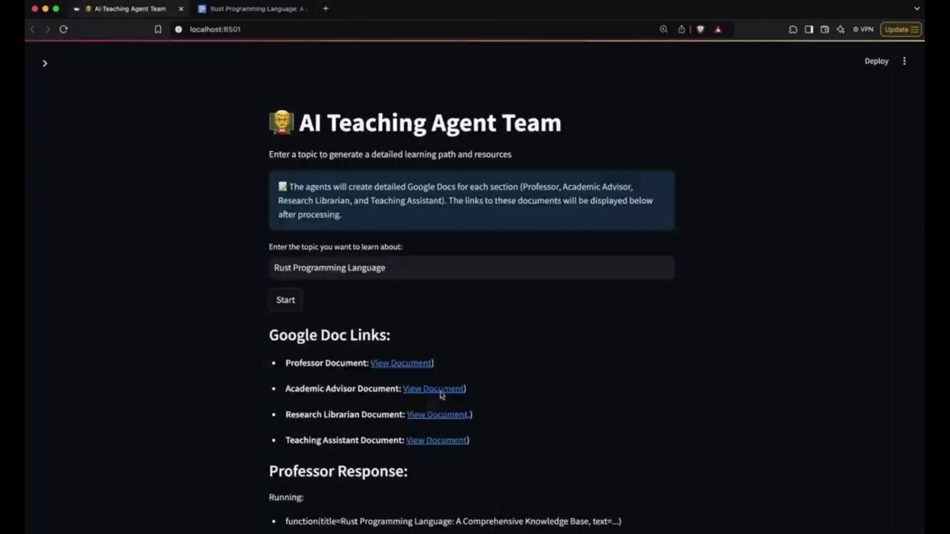
pyautogui.click(439, 389)
pyautogui.scroll(-10, 416, 415)
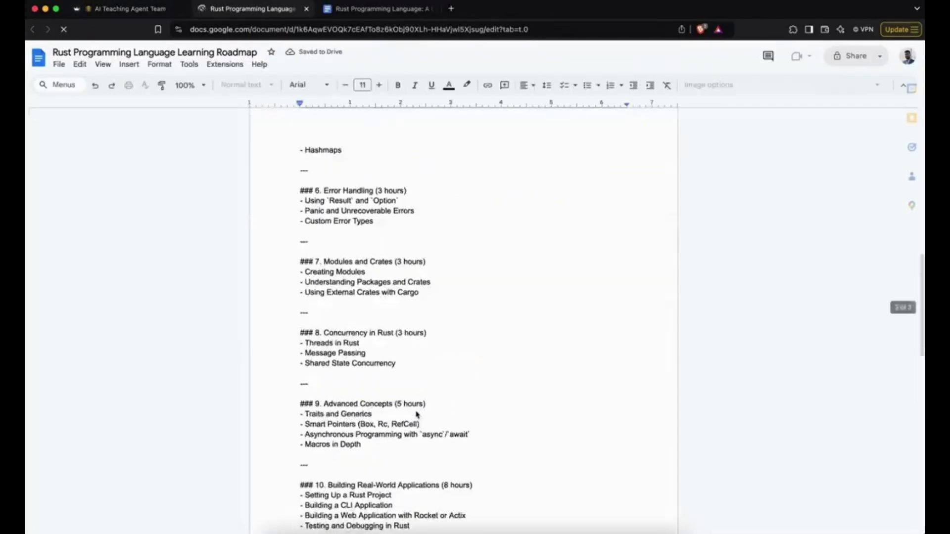
pyautogui.scroll(-10, 417, 416)
pyautogui.scroll(-5, 415, 416)
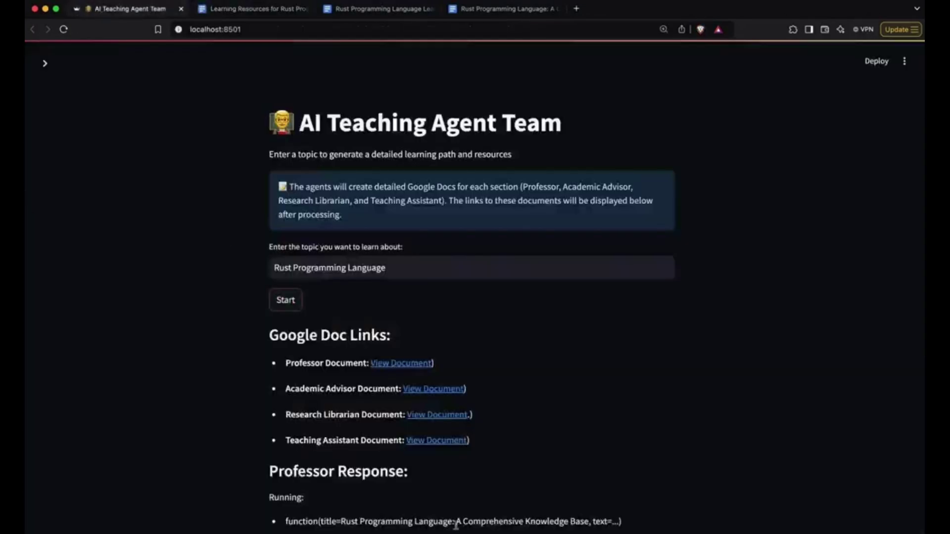
# - Review the Teaching Assistant's Rust Practice Materials doc, then return to the app tab
pyautogui.click(445, 442)
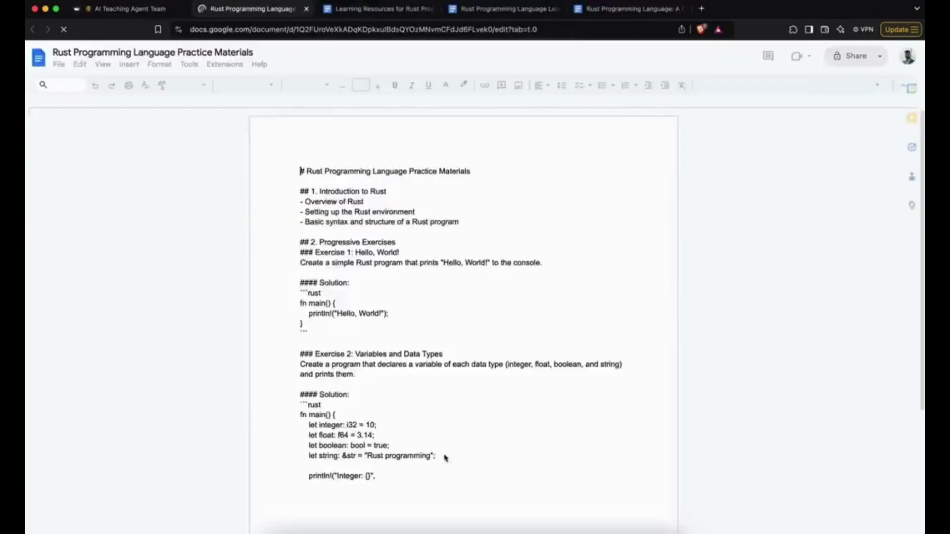
pyautogui.scroll(-1, 393, 412)
pyautogui.scroll(-2, 394, 413)
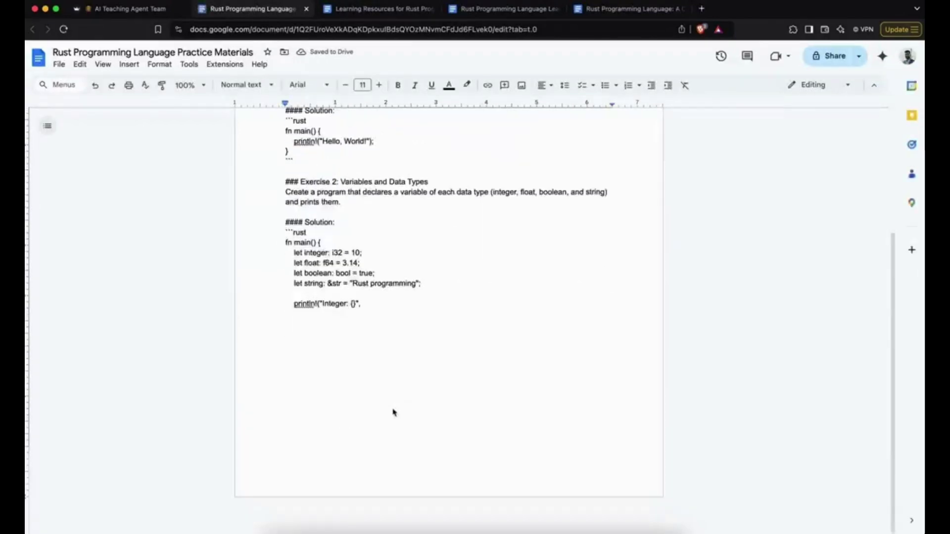
pyautogui.scroll(3, 393, 413)
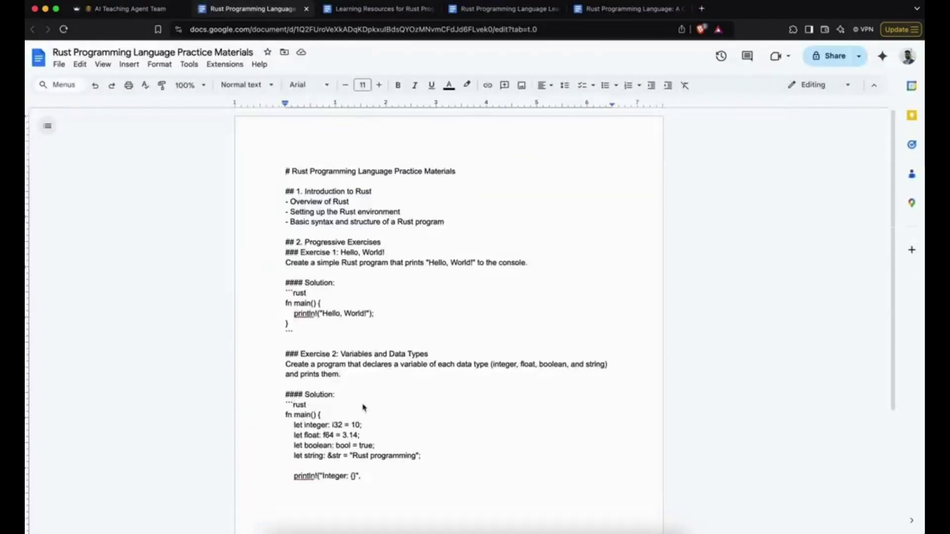
pyautogui.click(141, 9)
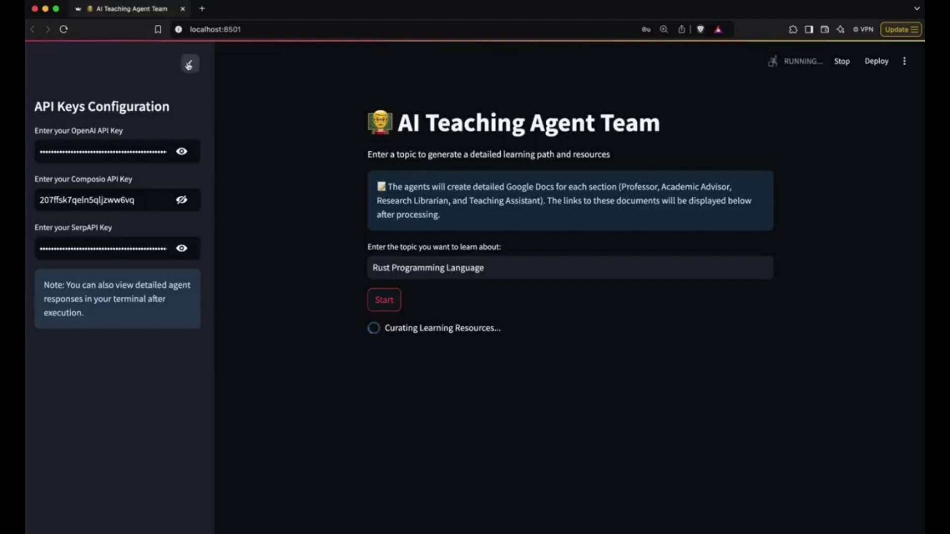
# - Collapse the sidebar to hide API Keys Configuration while the fresh Rust generation runs
pyautogui.click(190, 64)
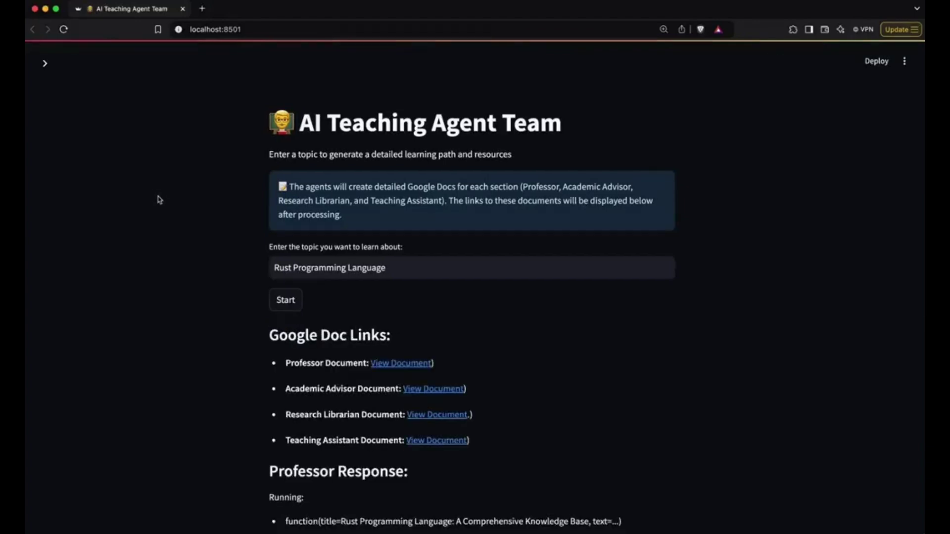
pyautogui.scroll(-2, 282, 212)
pyautogui.scroll(-4, 187, 255)
pyautogui.scroll(-2, 424, 276)
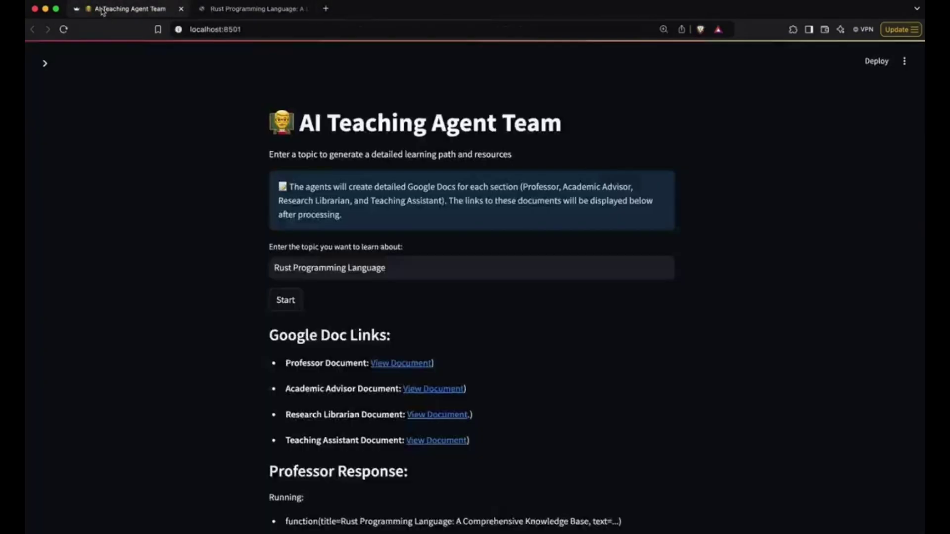
# - Open the Advisor roadmap, Librarian resources and practice materials docs, returning to the app after each
pyautogui.click(440, 392)
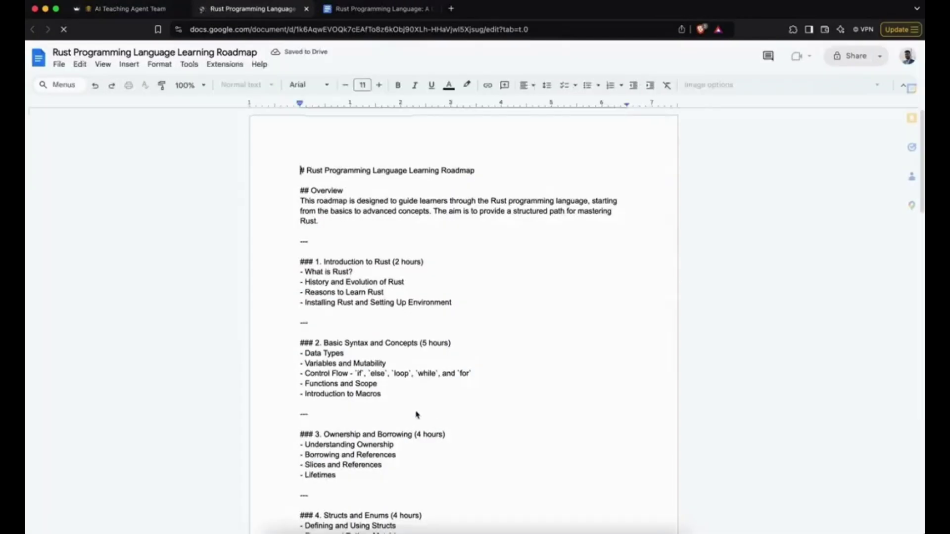
pyautogui.scroll(-10, 416, 415)
pyautogui.scroll(-10, 418, 416)
pyautogui.scroll(-5, 415, 416)
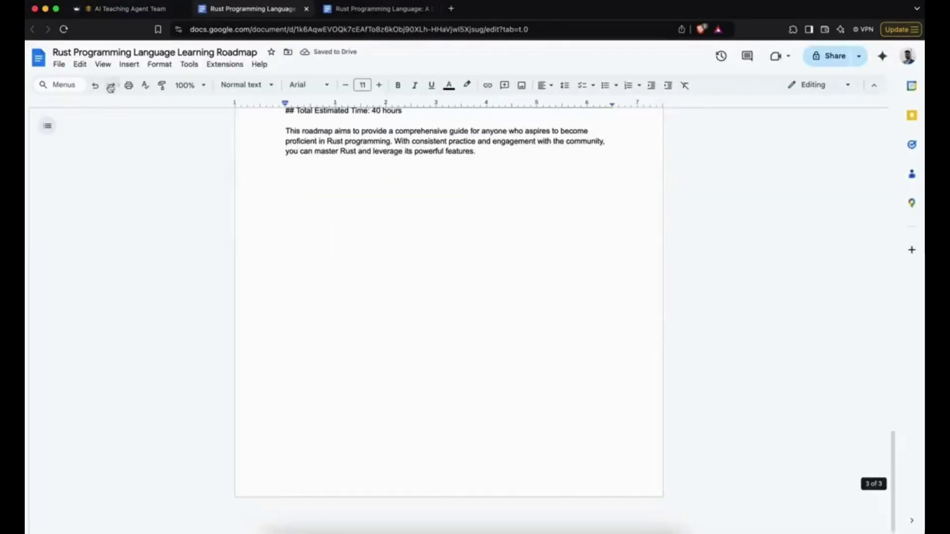
pyautogui.click(119, 9)
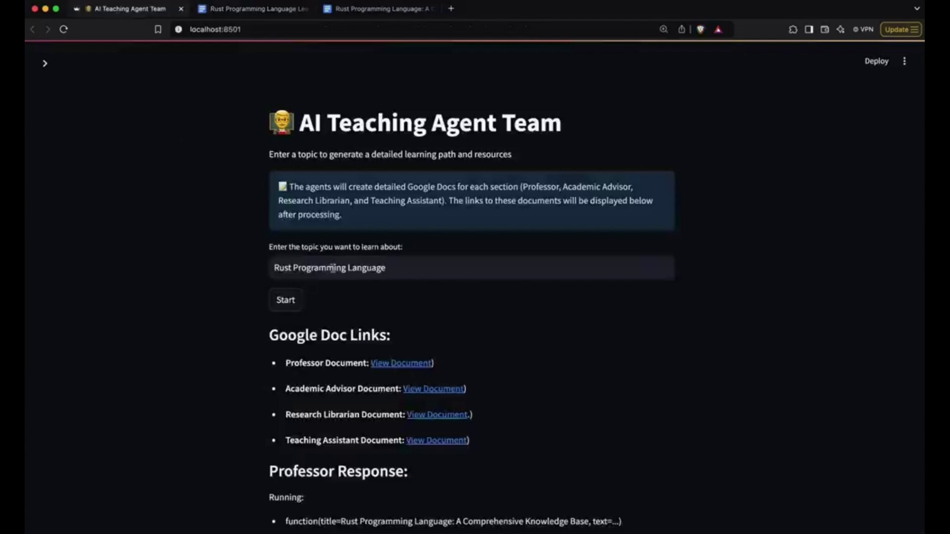
pyautogui.click(428, 421)
pyautogui.scroll(-3, 401, 418)
pyautogui.scroll(-2, 401, 417)
pyautogui.click(101, 9)
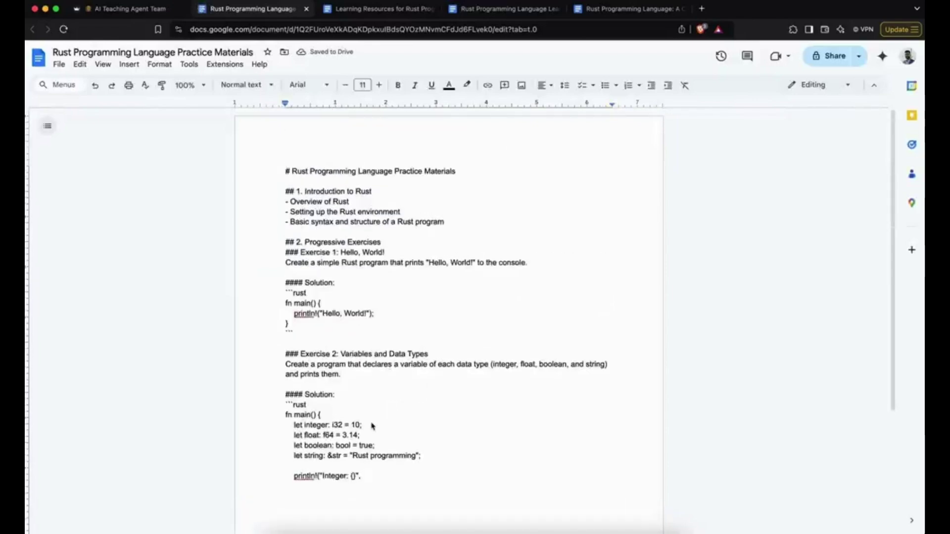
pyautogui.click(126, 9)
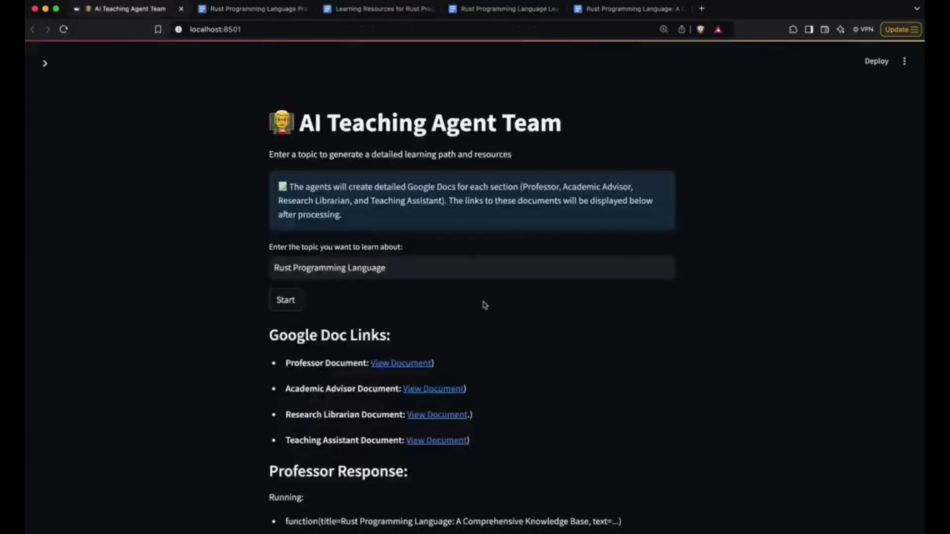